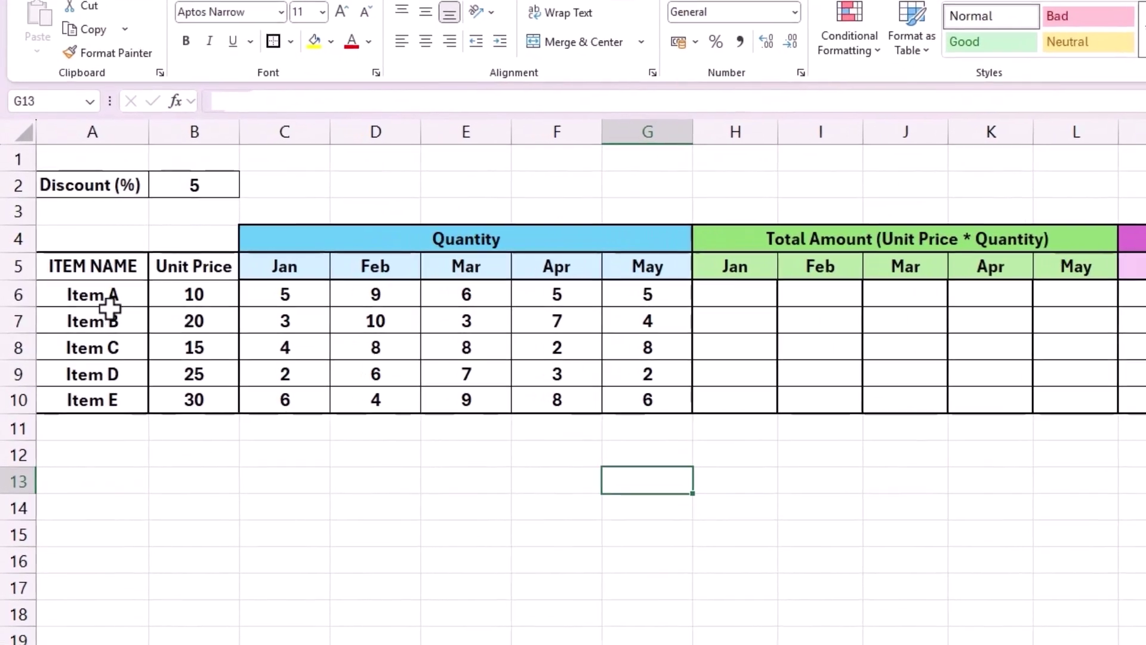
Examine the item names, unit prices and monthly quantities, along with the empty Total Amount and Discount sections.
{"action": "left_click", "coordinate": [72, 262]}
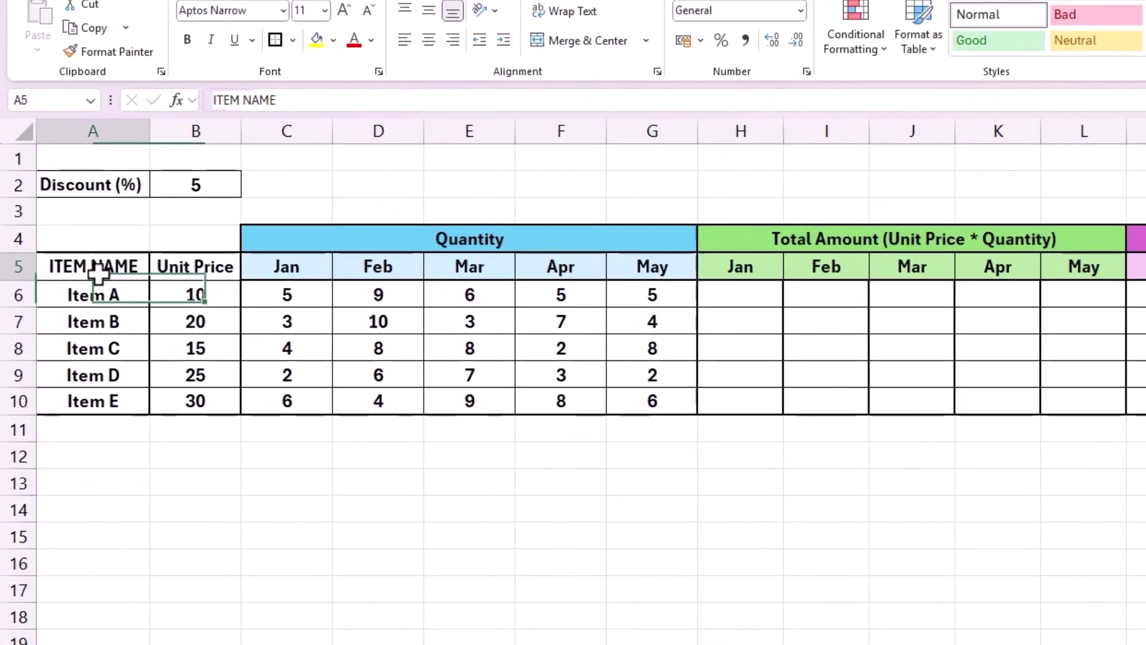
{"action": "left_click_drag", "start_coordinate": [99, 274], "coordinate": [90, 395]}
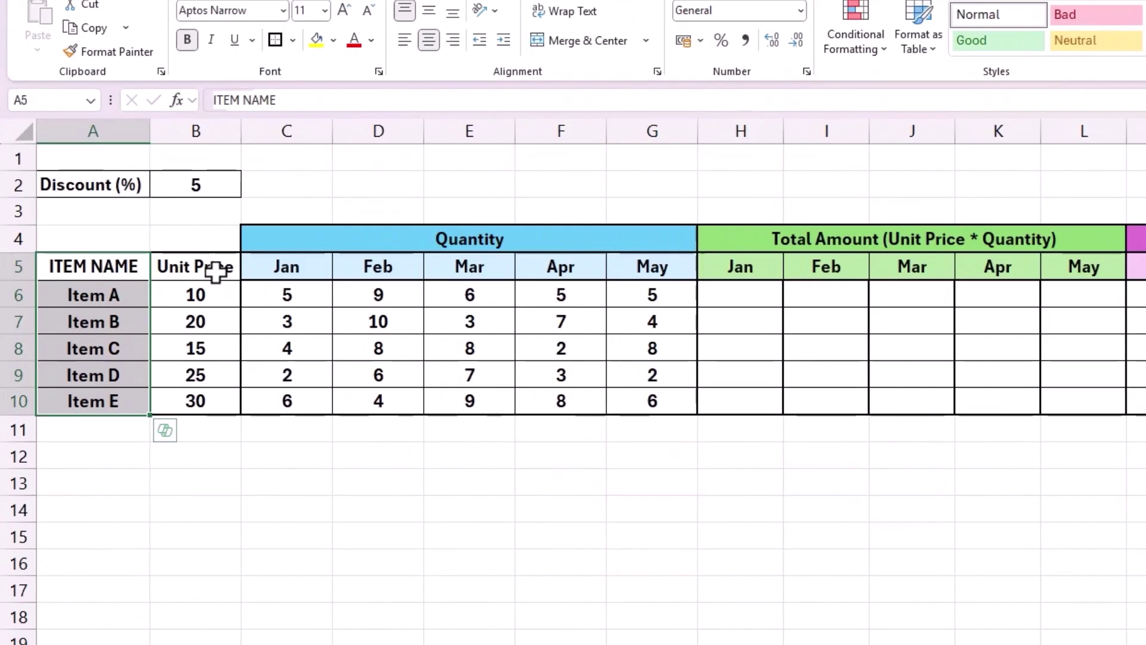
{"action": "left_click_drag", "start_coordinate": [215, 271], "coordinate": [210, 388]}
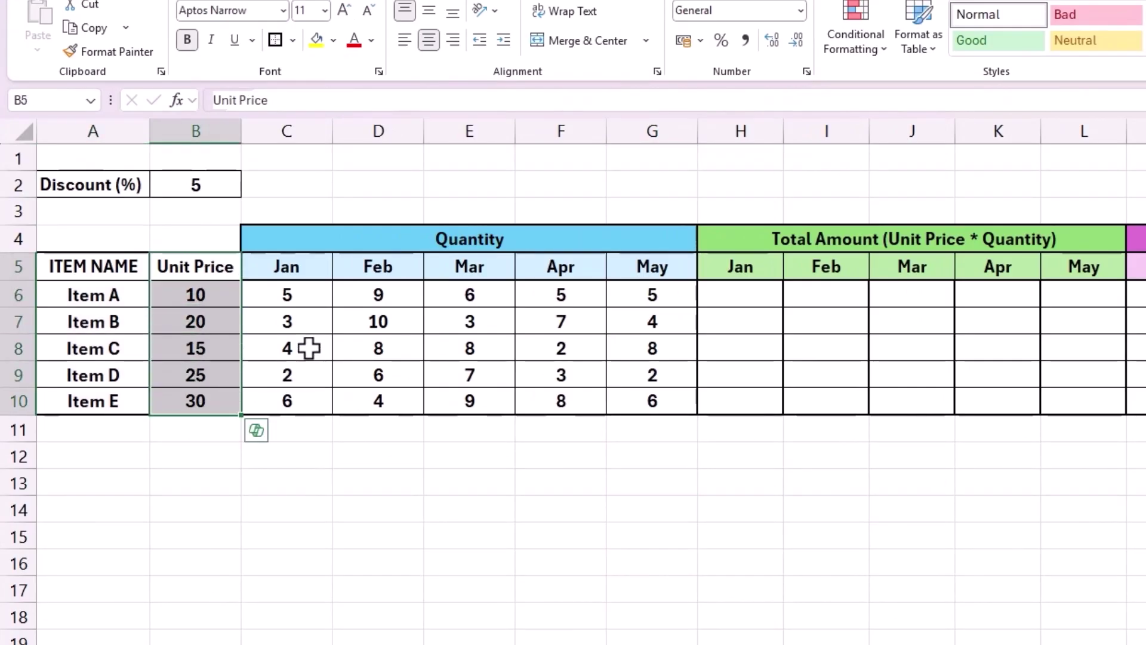
{"action": "left_click_drag", "start_coordinate": [289, 296], "coordinate": [631, 391]}
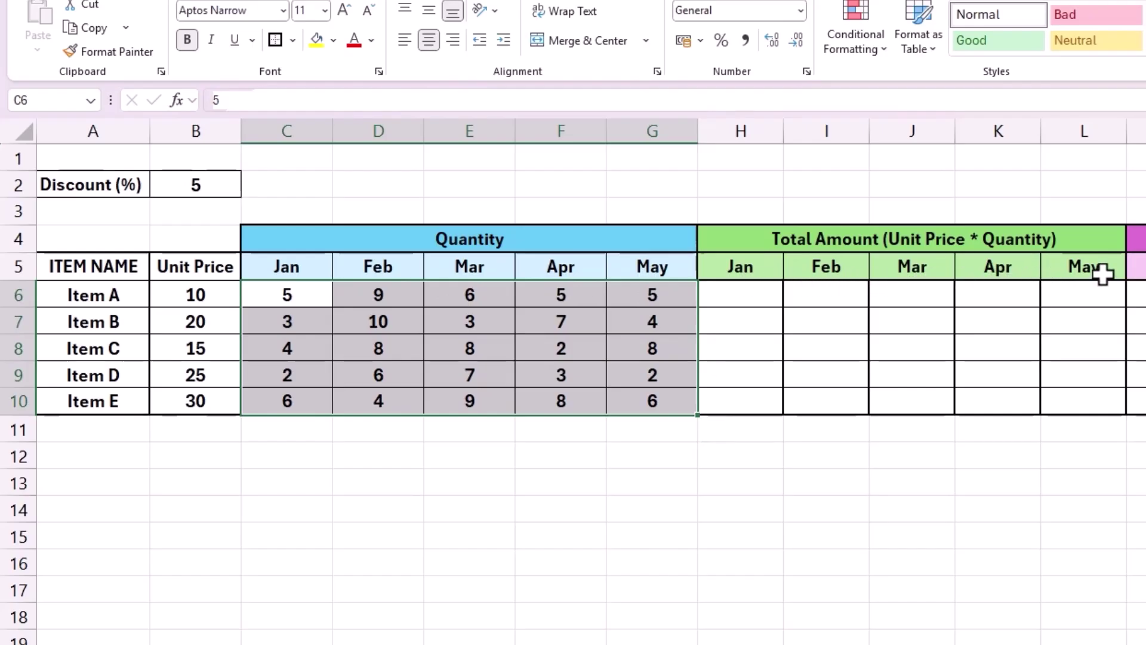
{"action": "left_click", "coordinate": [167, 294]}
{"action": "left_click", "coordinate": [281, 295]}
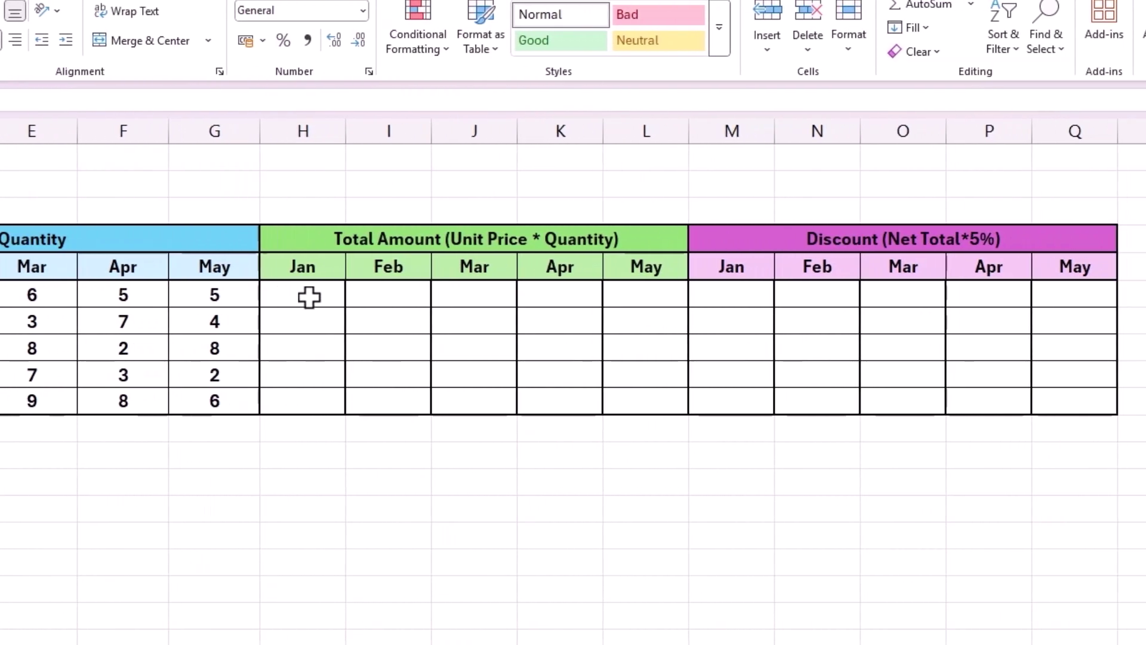
{"action": "left_click", "coordinate": [304, 296]}
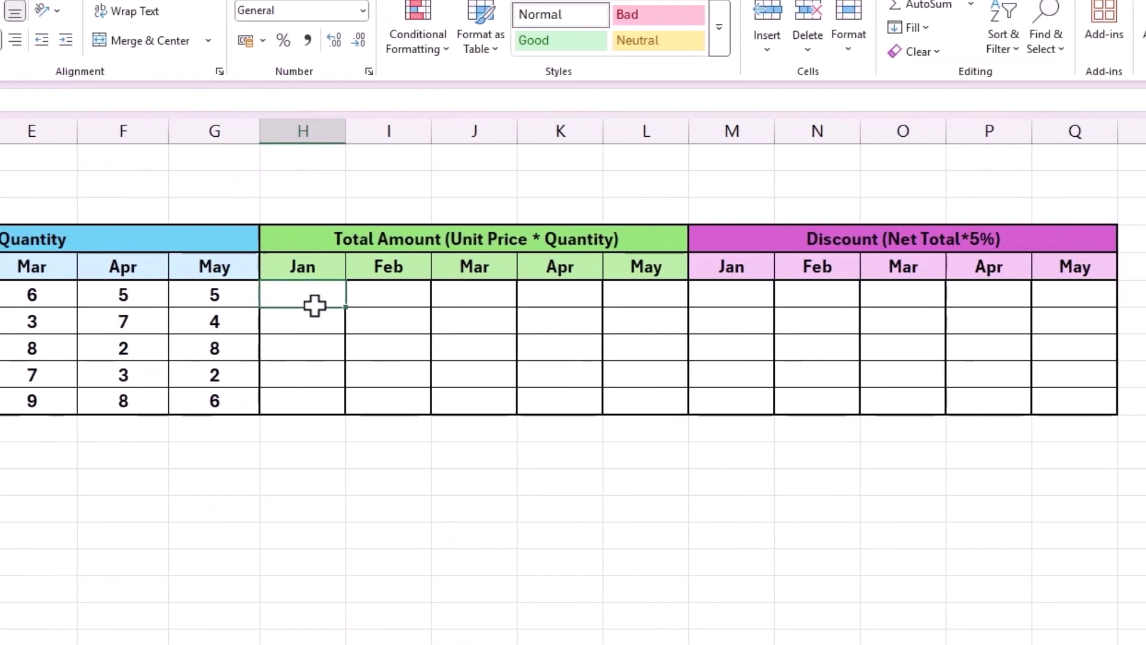
{"action": "left_click", "coordinate": [743, 294]}
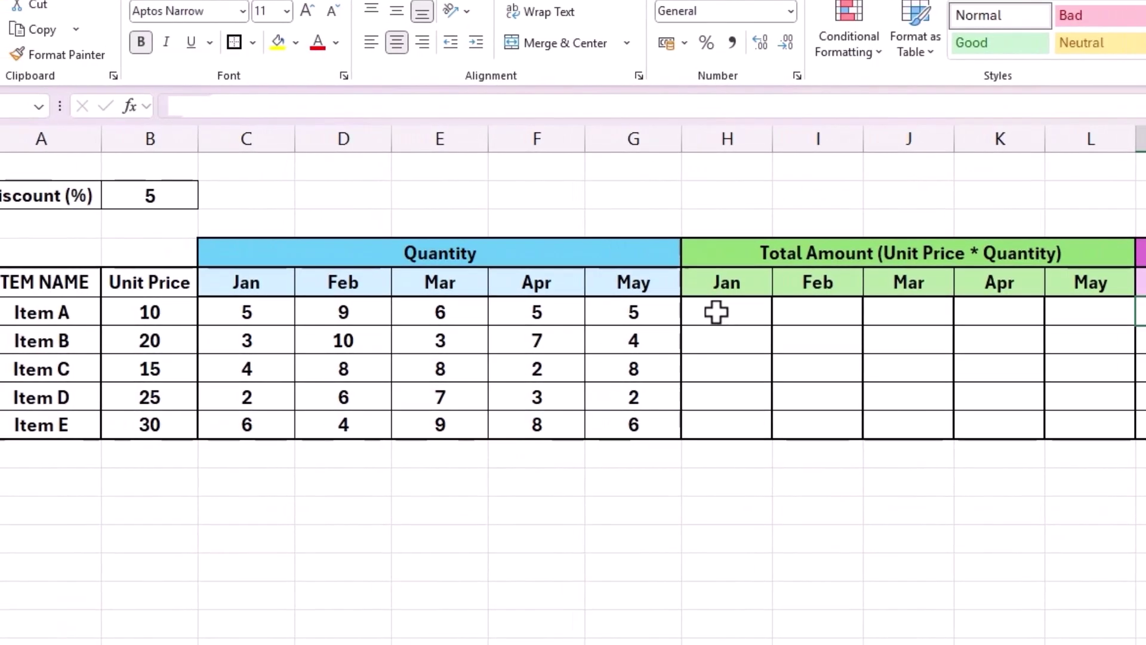
Enter the formula =B6*C6 in H6 to calculate Item A's January total amount.
{"action": "left_click", "coordinate": [716, 312]}
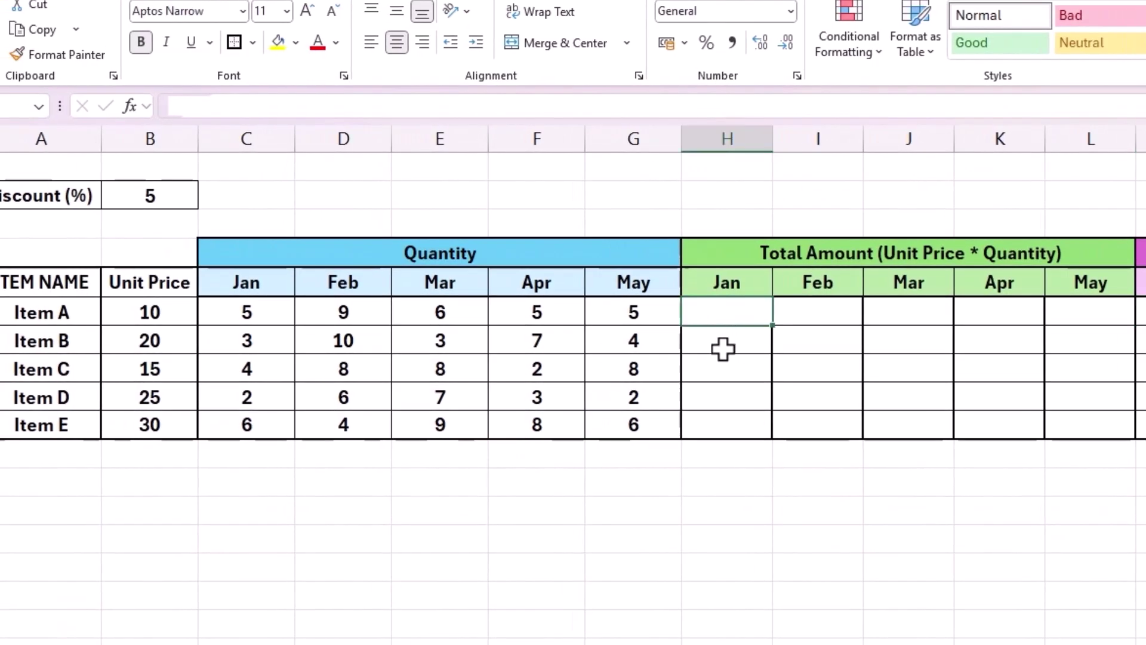
{"action": "type", "text": "="}
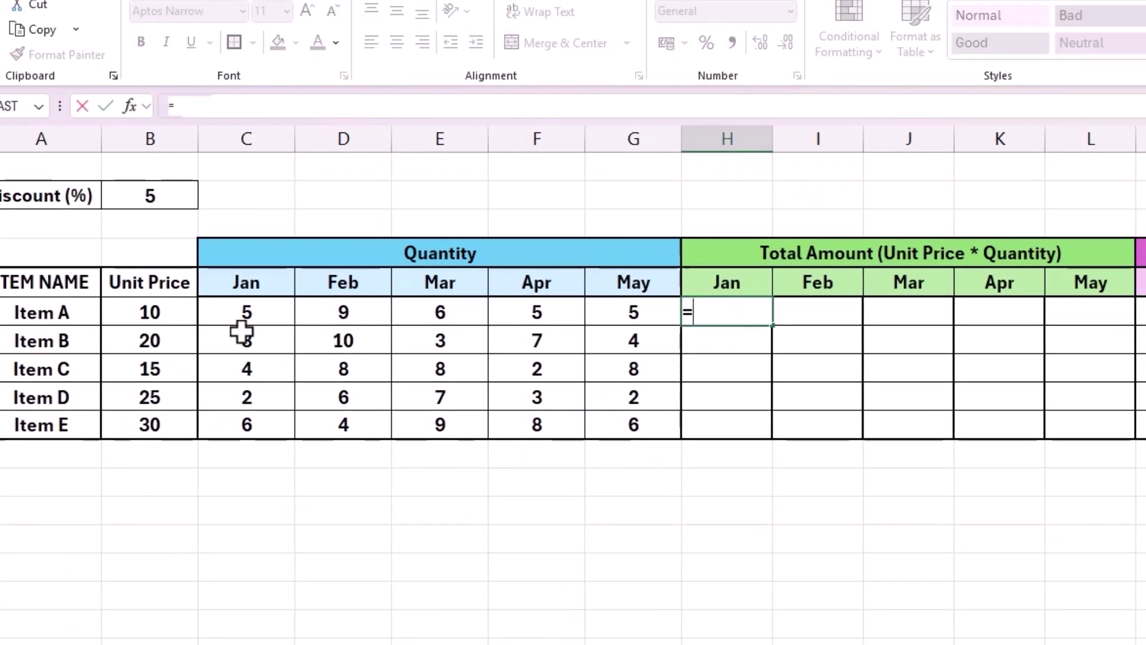
{"action": "left_click", "coordinate": [173, 312]}
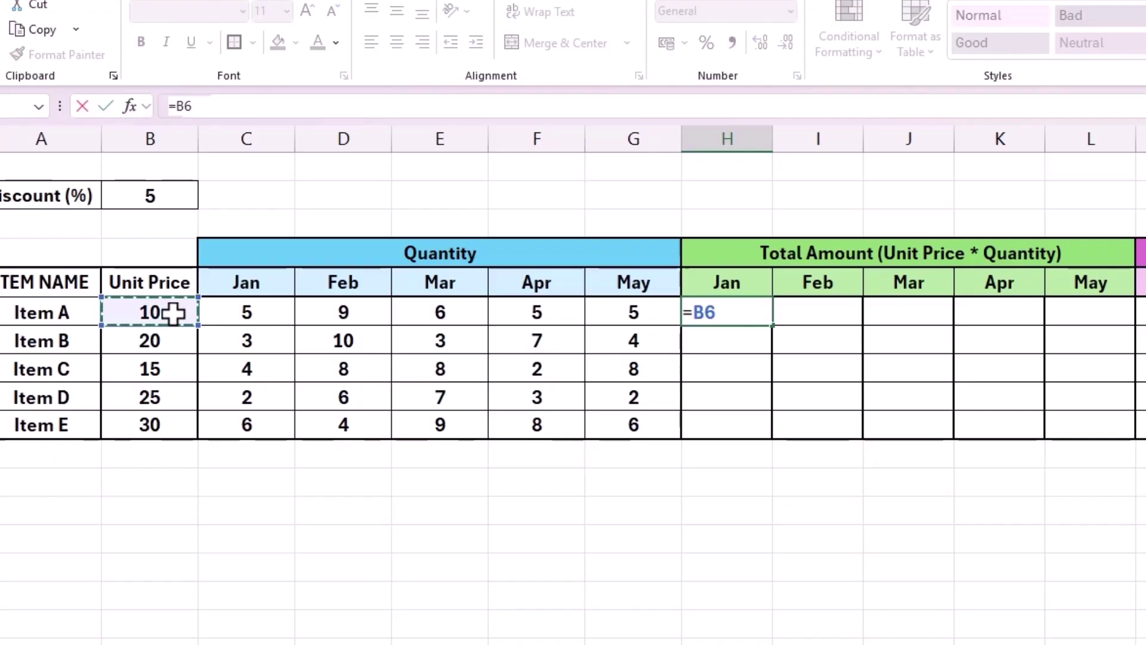
{"action": "type", "text": "*"}
{"action": "left_click", "coordinate": [254, 311]}
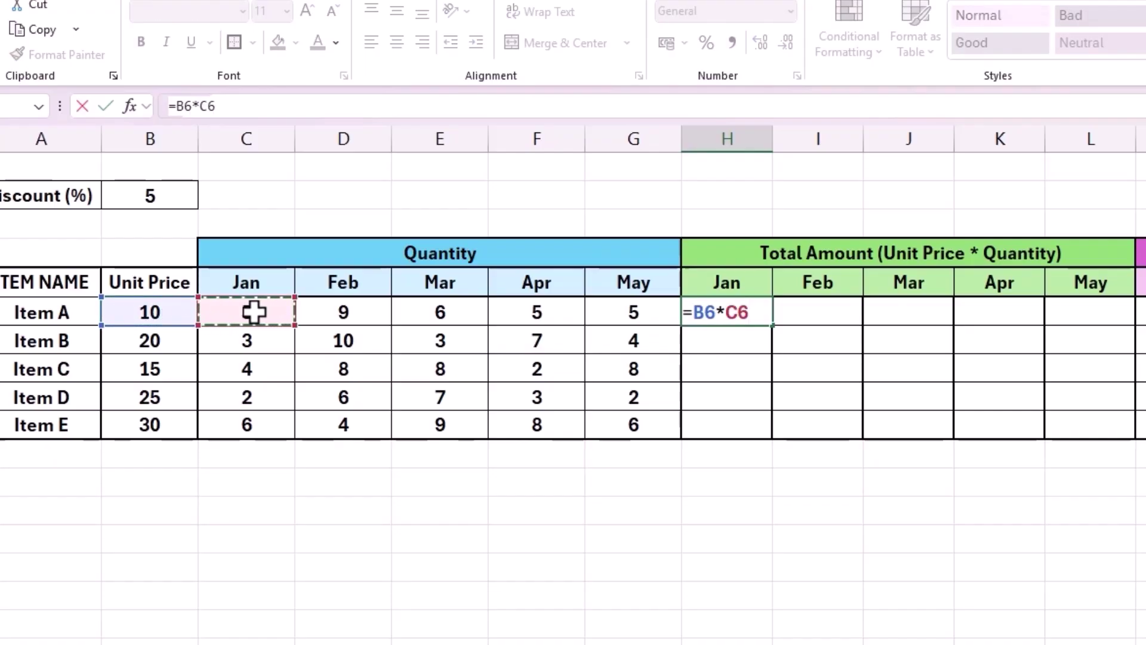
{"action": "key", "text": "Return"}
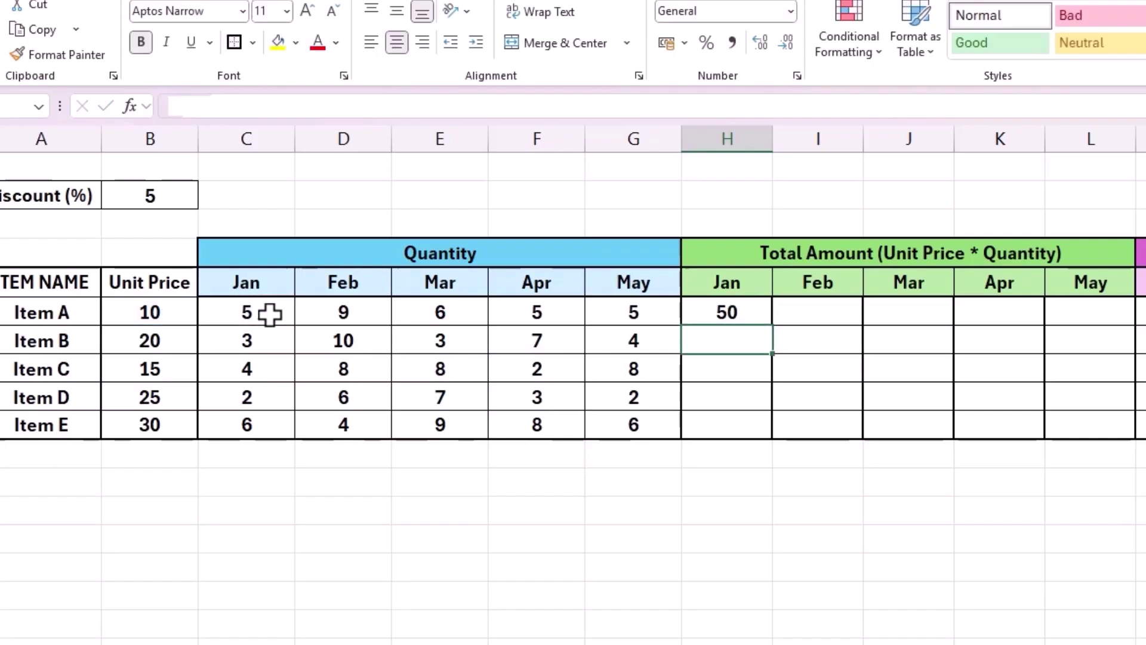
Try filling Item A's January total formula from H6 across through May in L6.
{"action": "left_click", "coordinate": [739, 308]}
{"action": "left_click_drag", "start_coordinate": [774, 326], "coordinate": [852, 329]}
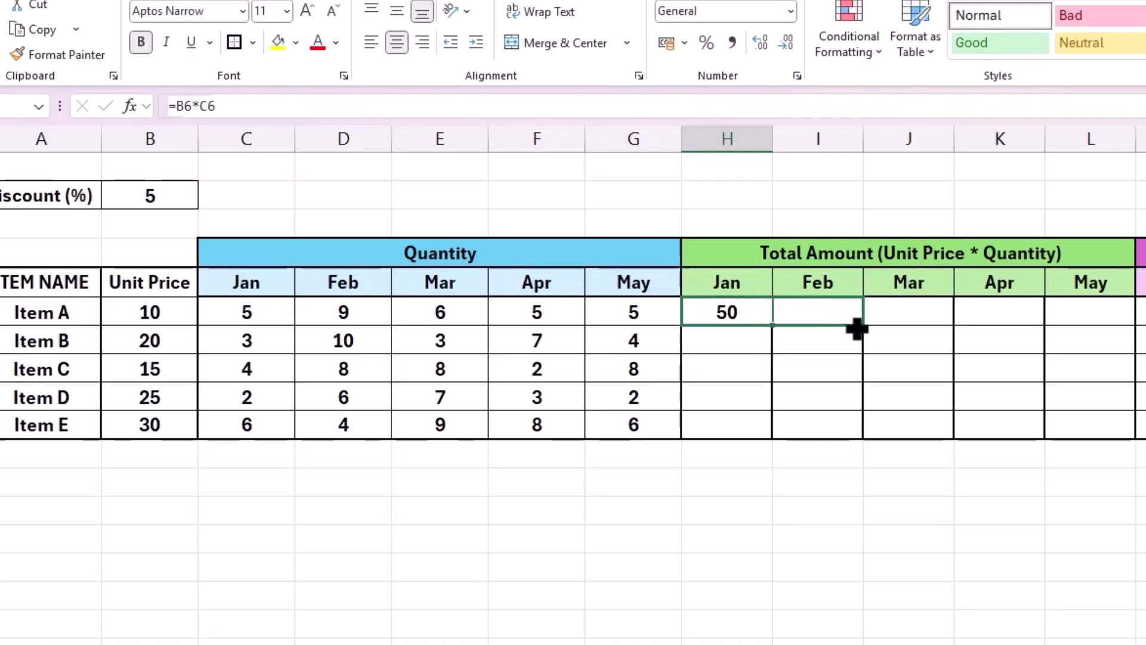
{"action": "left_click_drag", "start_coordinate": [857, 328], "coordinate": [1110, 320]}
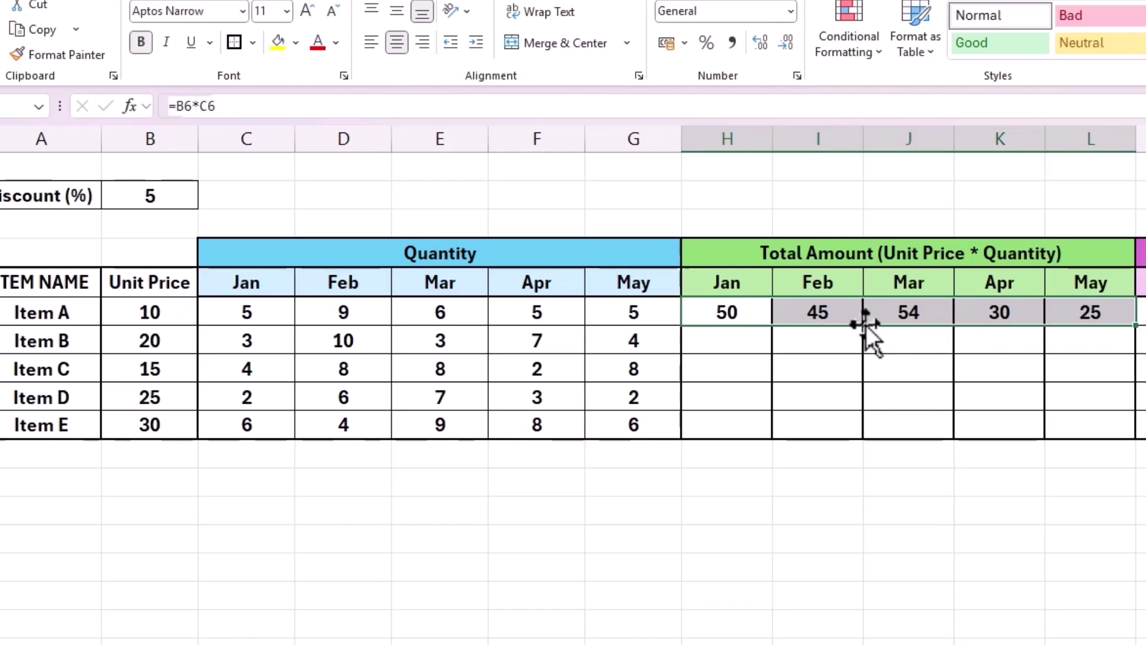
Inspect the cell references in Item A's February total formula in I6.
{"action": "left_click", "coordinate": [850, 312]}
{"action": "double_click", "coordinate": [850, 312]}
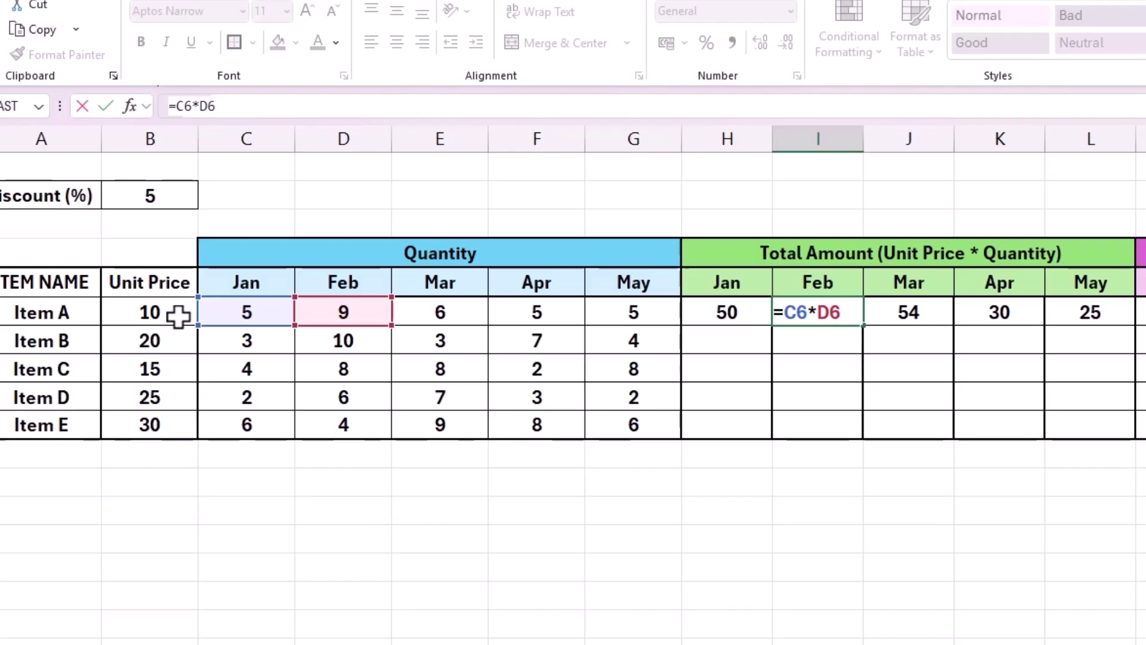
{"action": "key", "text": "Return"}
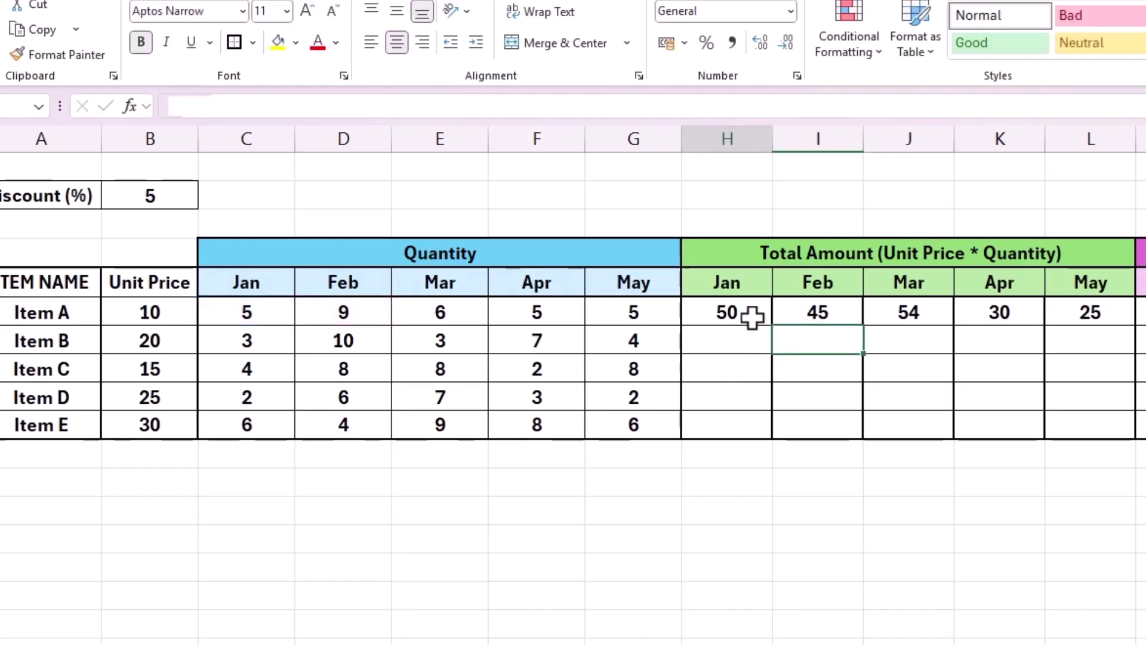
Lock the unit price column in Item A's January total by changing the H6 formula to =$B6*C6.
{"action": "double_click", "coordinate": [696, 312]}
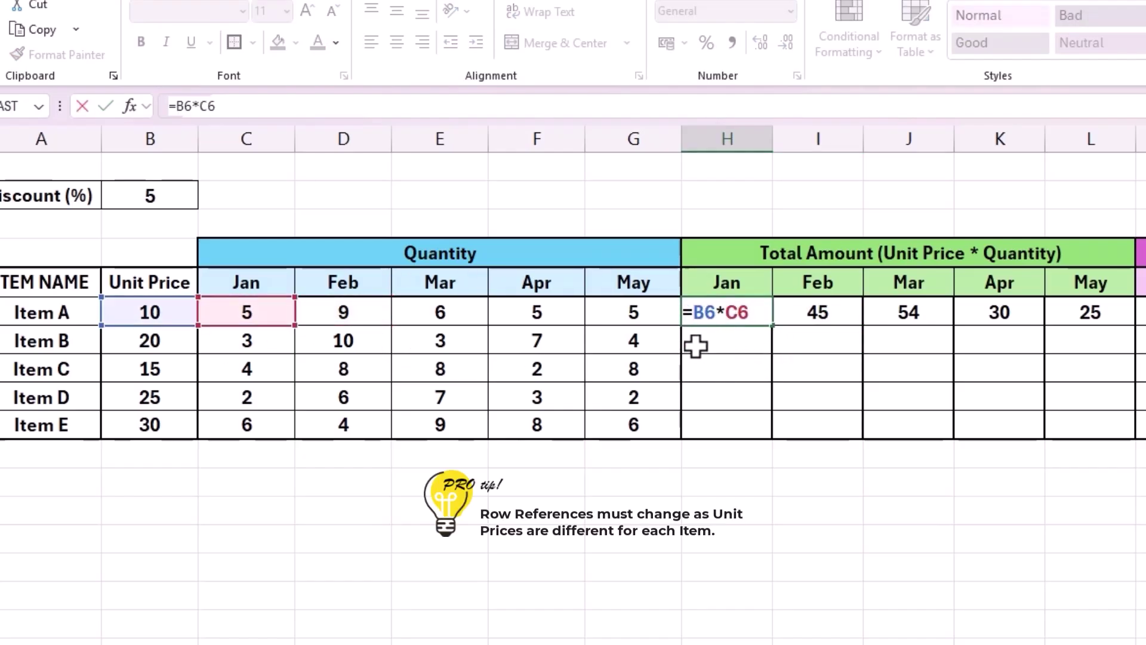
{"action": "type", "text": "$"}
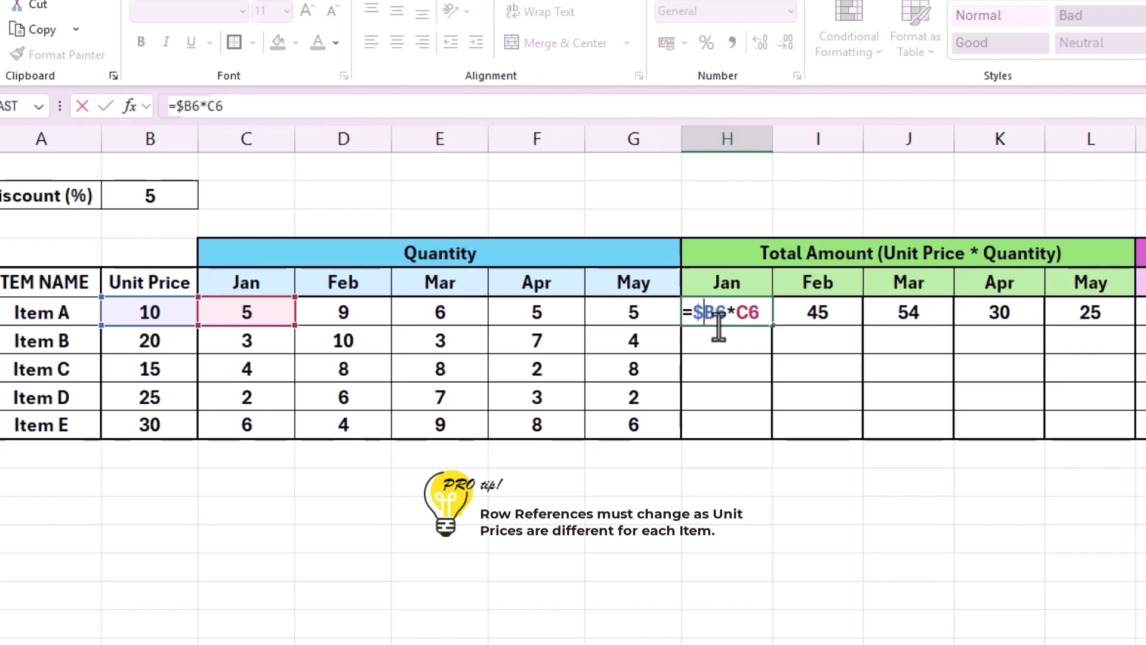
{"action": "key", "text": "ctrl+Return"}
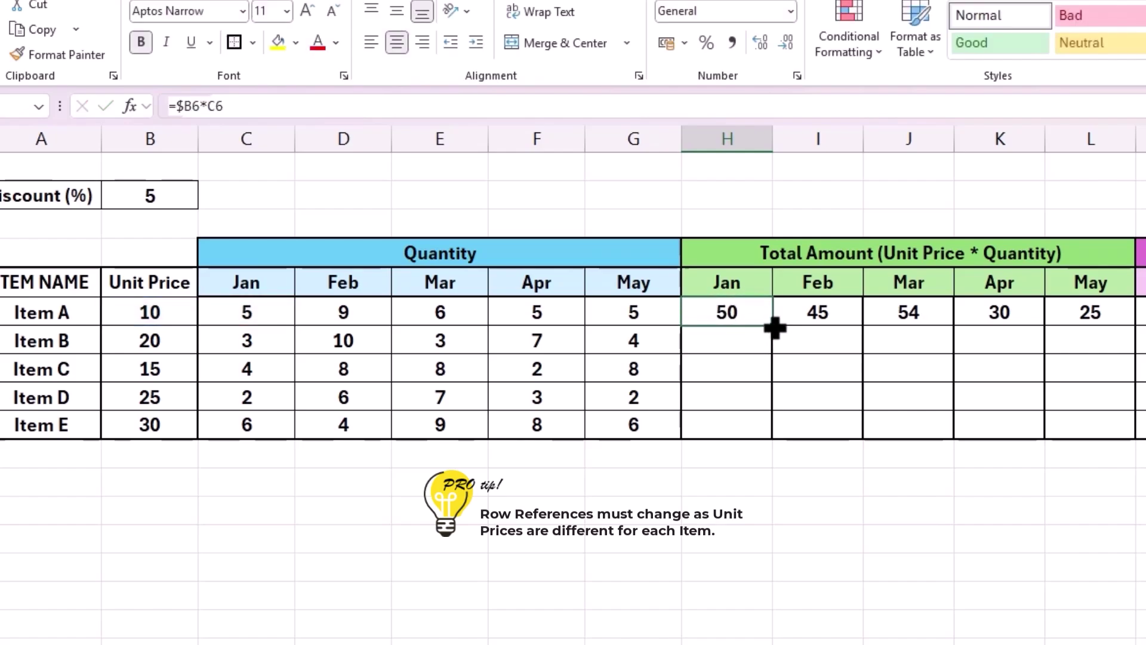
Fill the H6 formula across to May and down to Item E, covering H6:L10.
{"action": "left_click_drag", "start_coordinate": [774, 327], "coordinate": [1108, 327]}
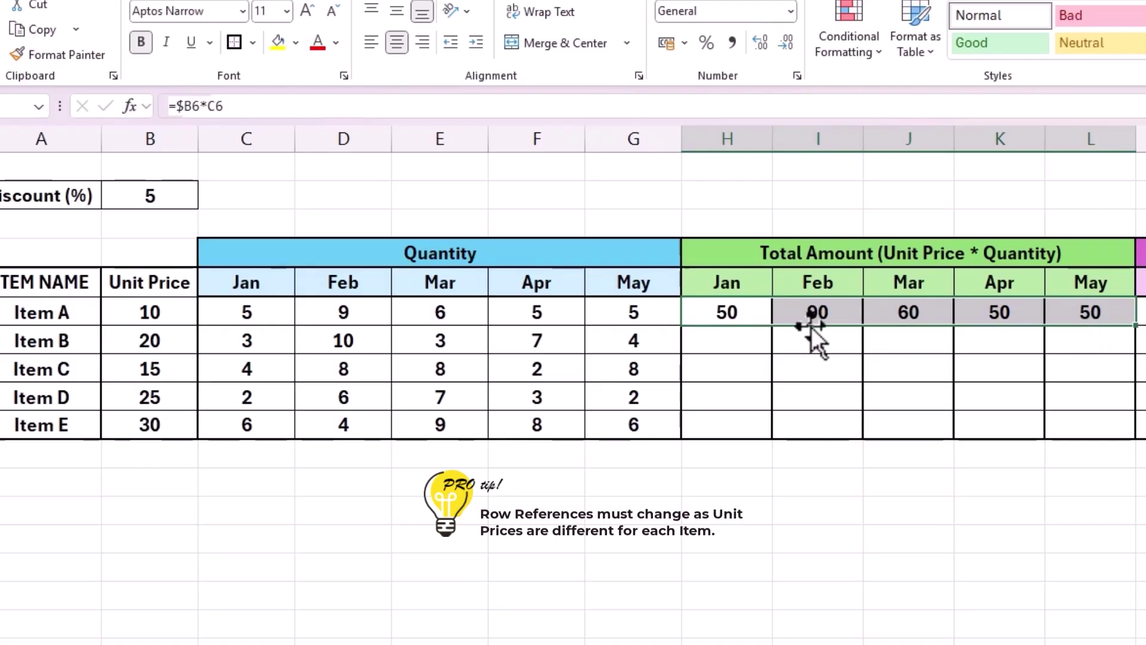
{"action": "left_click_drag", "start_coordinate": [1136, 328], "coordinate": [1120, 430]}
{"action": "left_click", "coordinate": [1108, 369]}
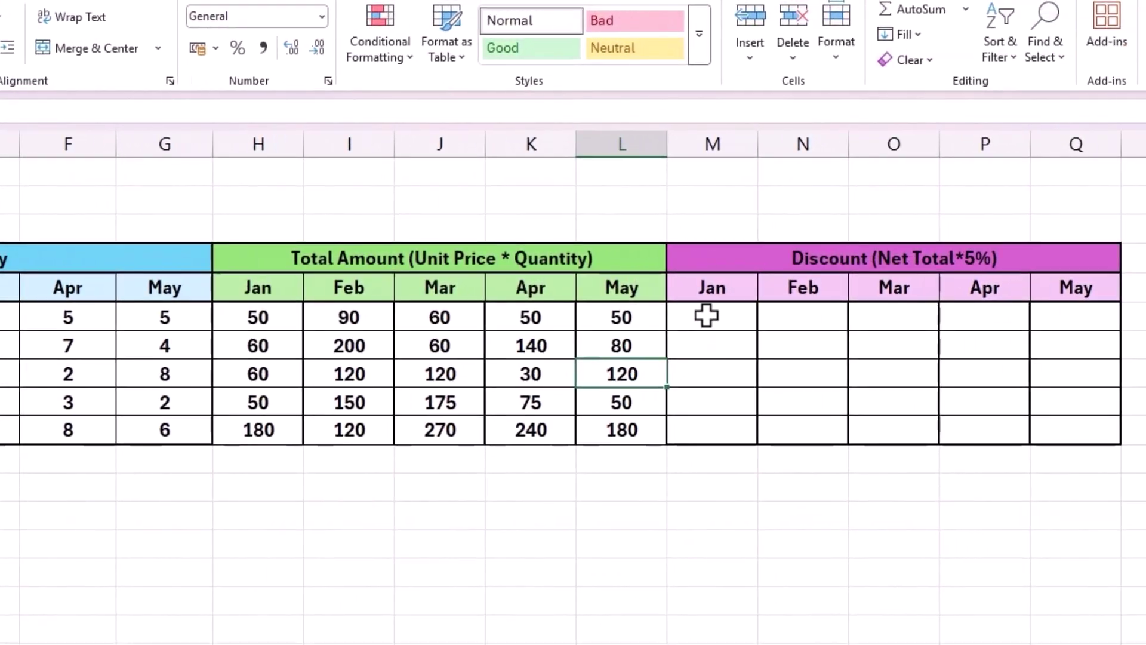
Enter the formula =H6*(B2/100) in M6 to calculate Item A's January discount.
{"action": "left_click", "coordinate": [708, 317]}
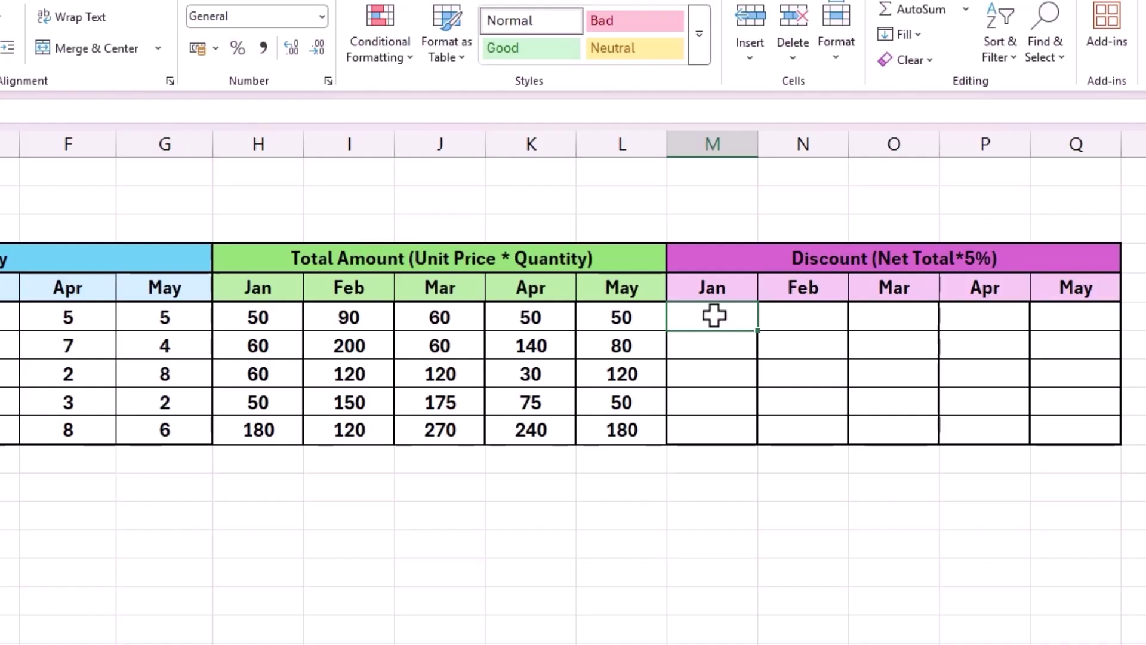
{"action": "type", "text": "="}
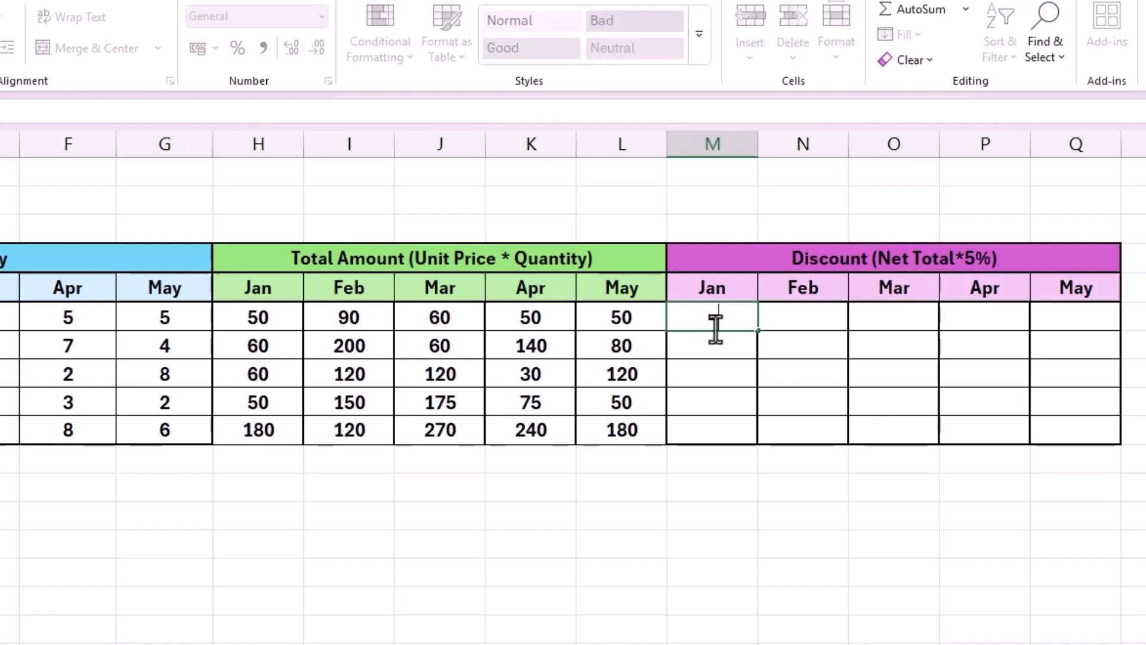
{"action": "left_click", "coordinate": [261, 317]}
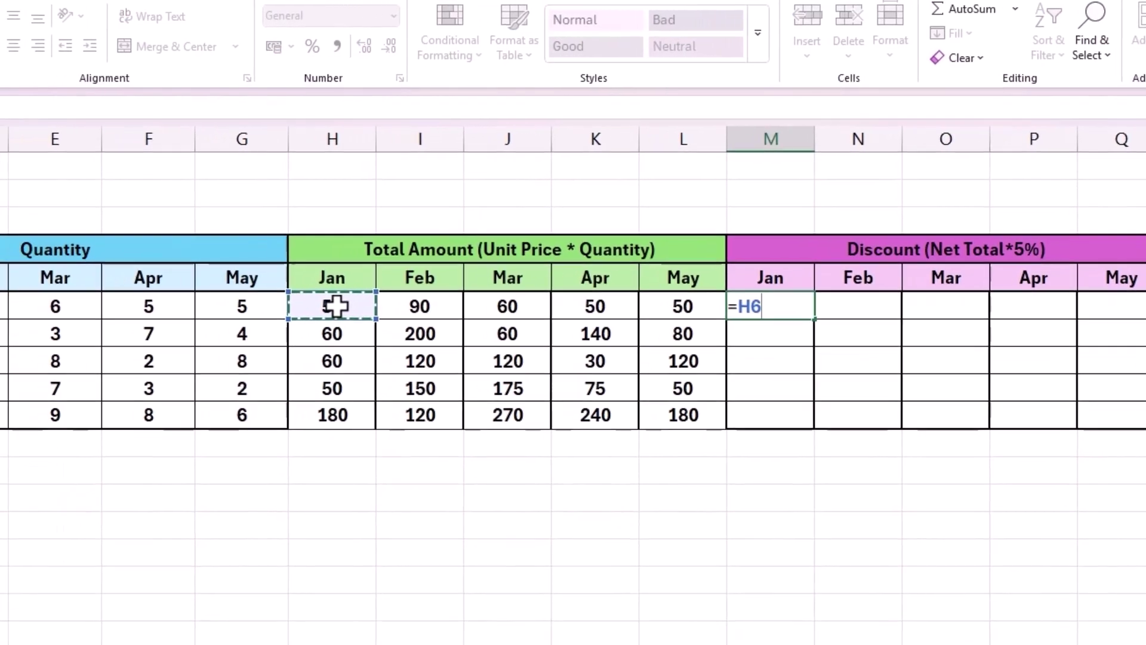
{"action": "type", "text": "*"}
{"action": "left_click", "coordinate": [149, 167]}
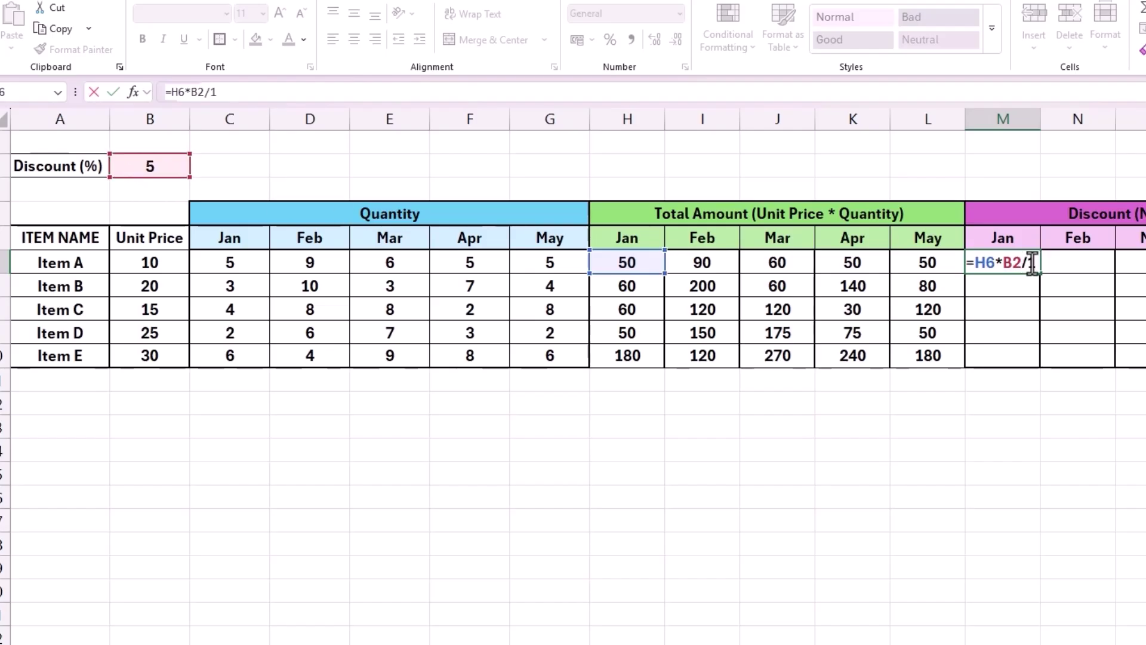
{"action": "type", "text": "00)"}
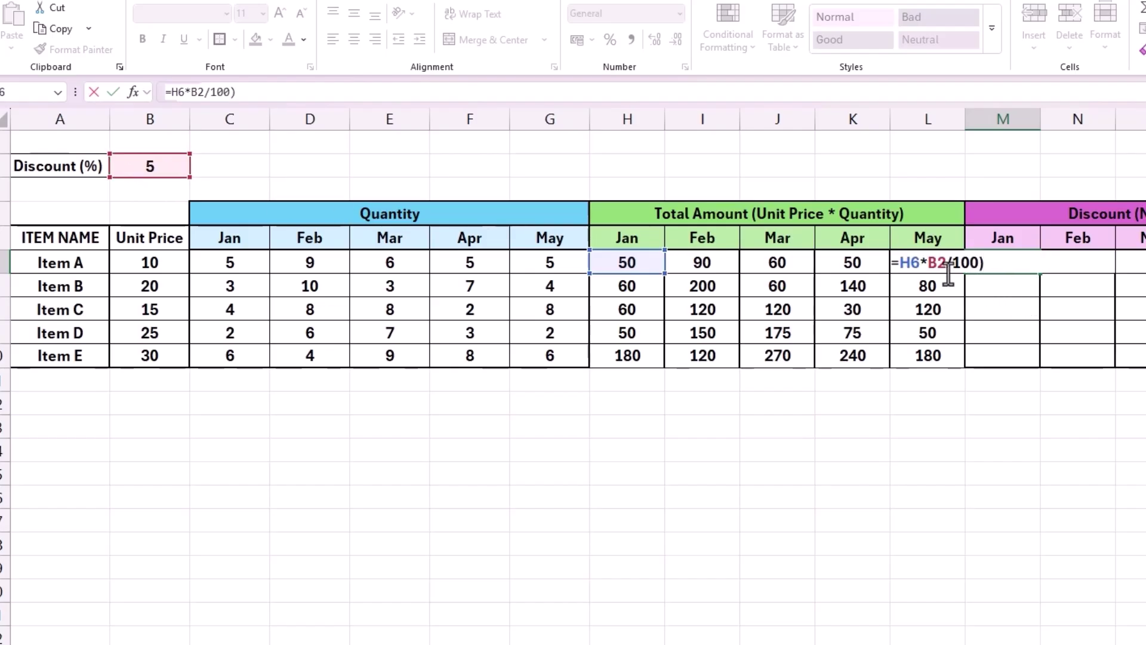
{"action": "type", "text": "("}
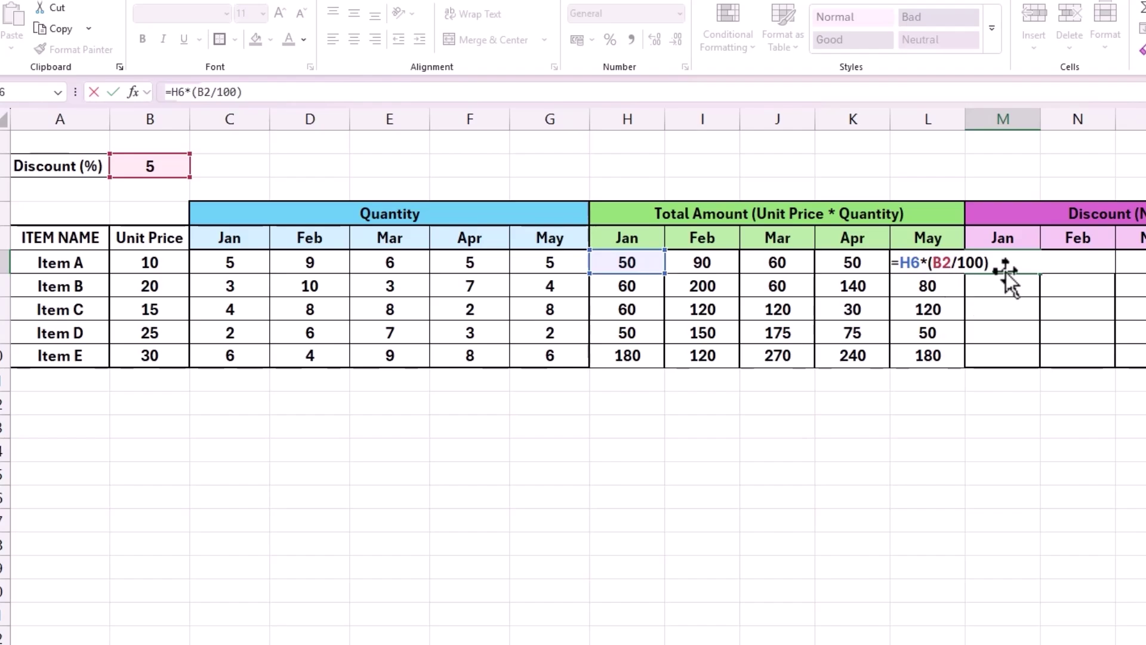
{"action": "key", "text": "Return"}
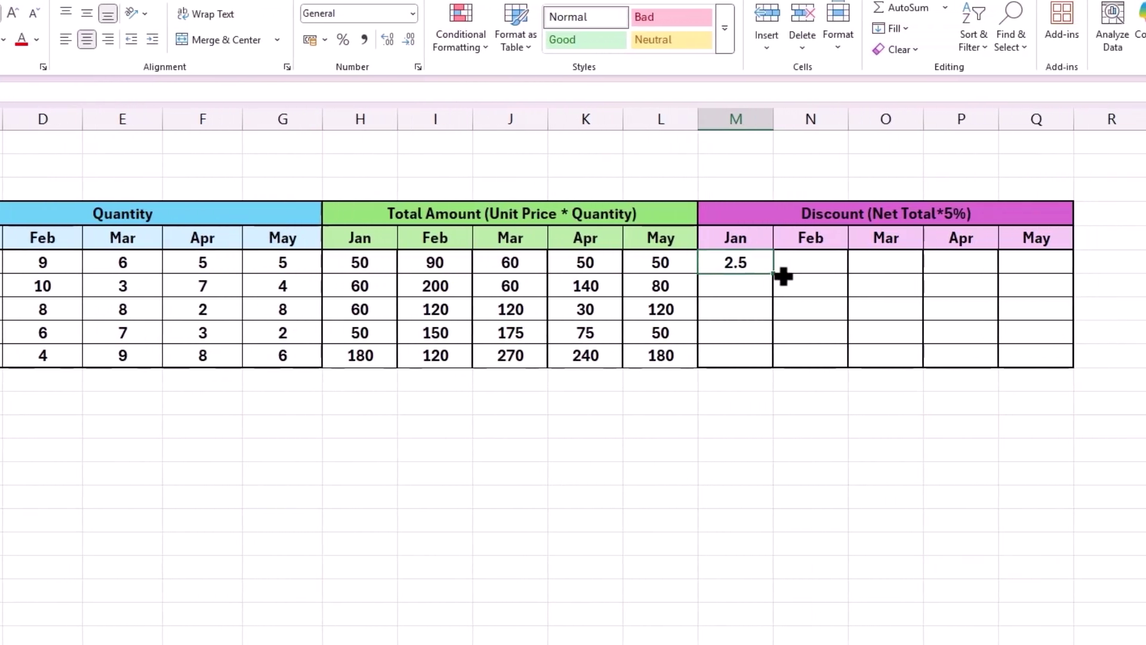
Try filling the January discount formula from M6 across to Q6, and inspect the references in N6.
{"action": "left_click_drag", "start_coordinate": [783, 276], "coordinate": [1044, 272]}
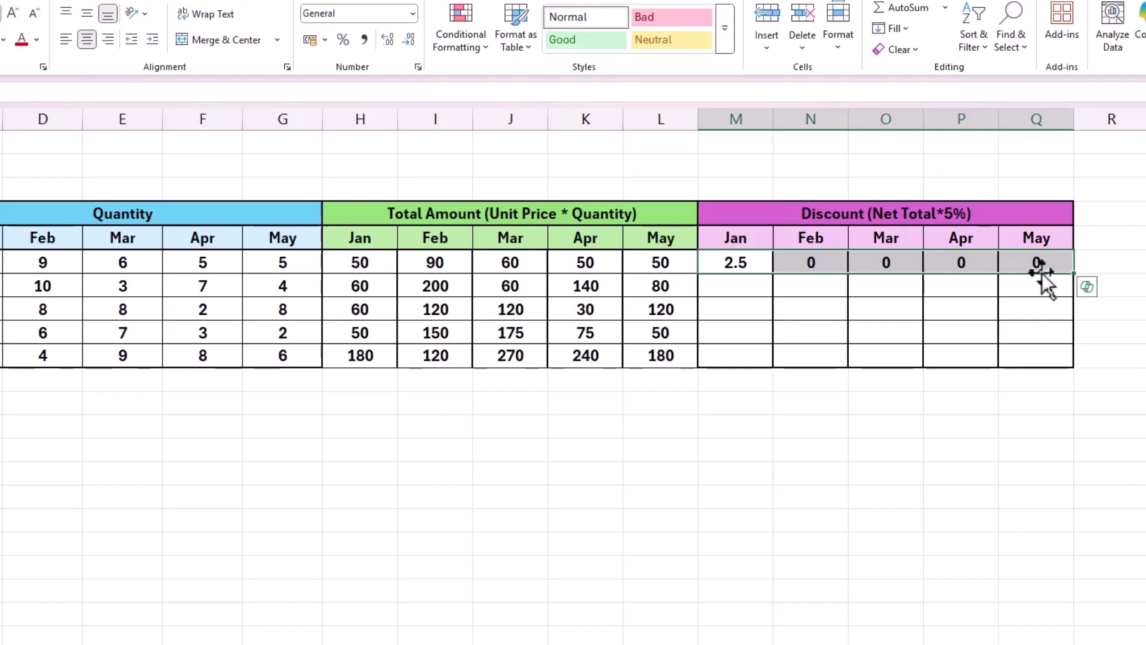
{"action": "left_click", "coordinate": [843, 268]}
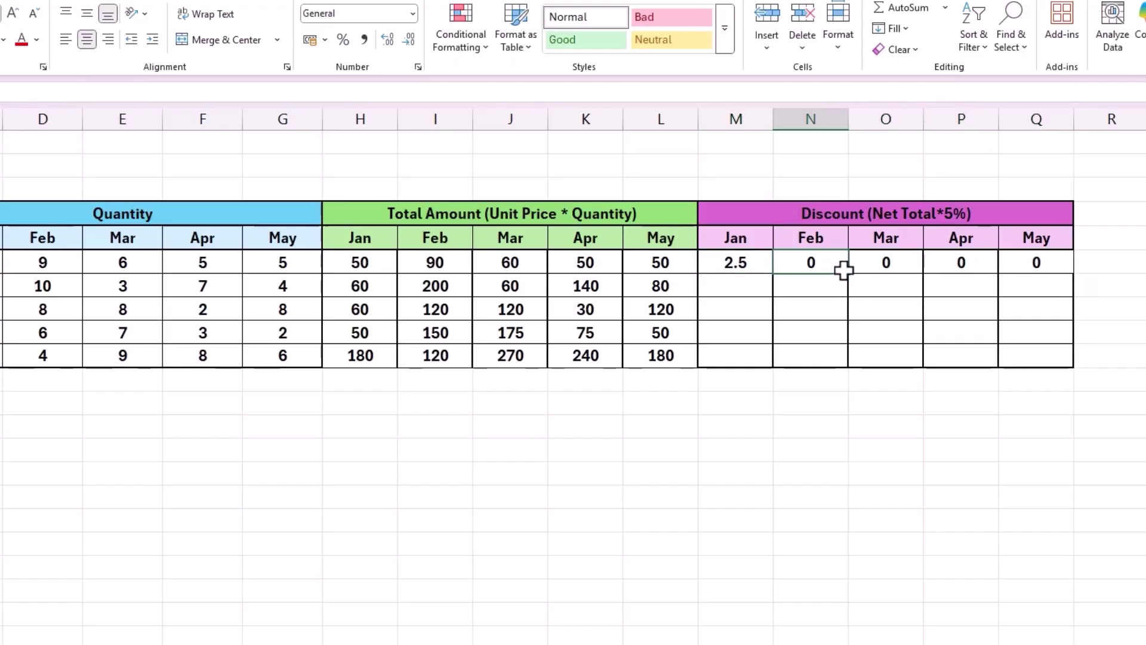
{"action": "double_click", "coordinate": [842, 261]}
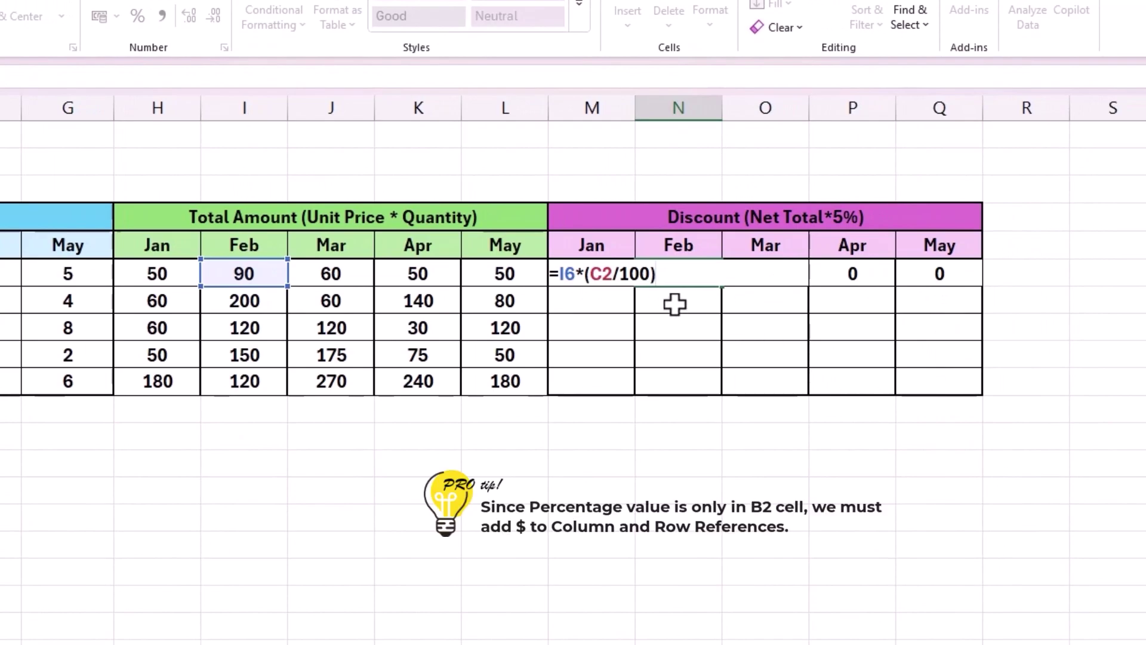
Make the discount percentage reference absolute by changing the M6 formula to =H6*($B$2/100).
{"action": "left_click", "coordinate": [593, 281]}
{"action": "double_click", "coordinate": [603, 280]}
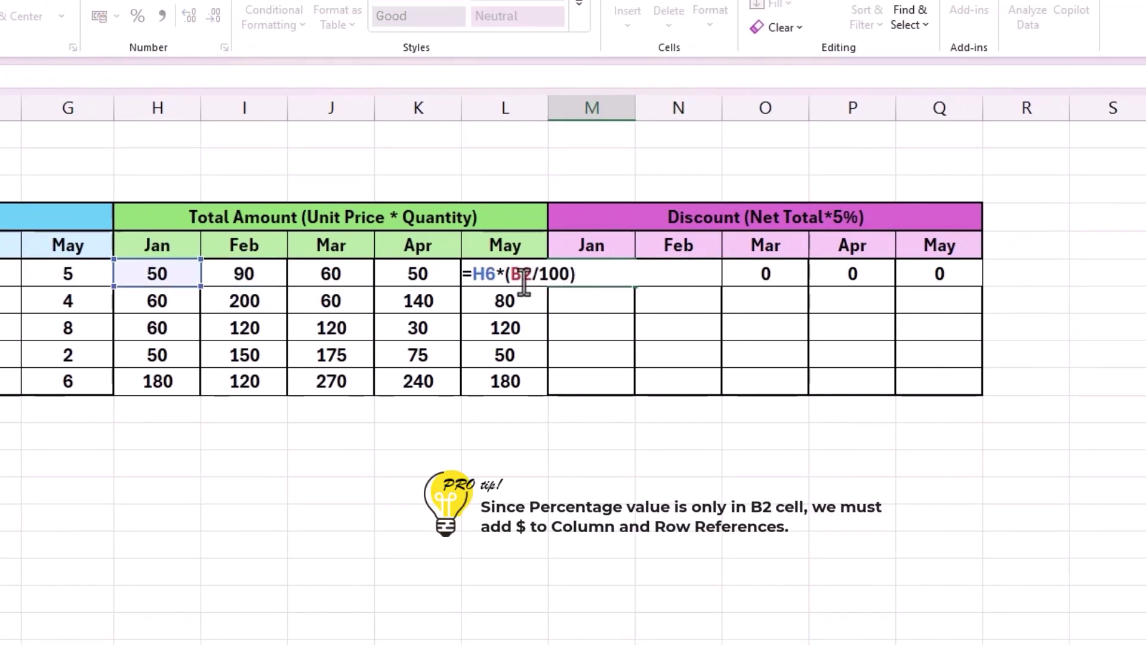
{"action": "type", "text": "$"}
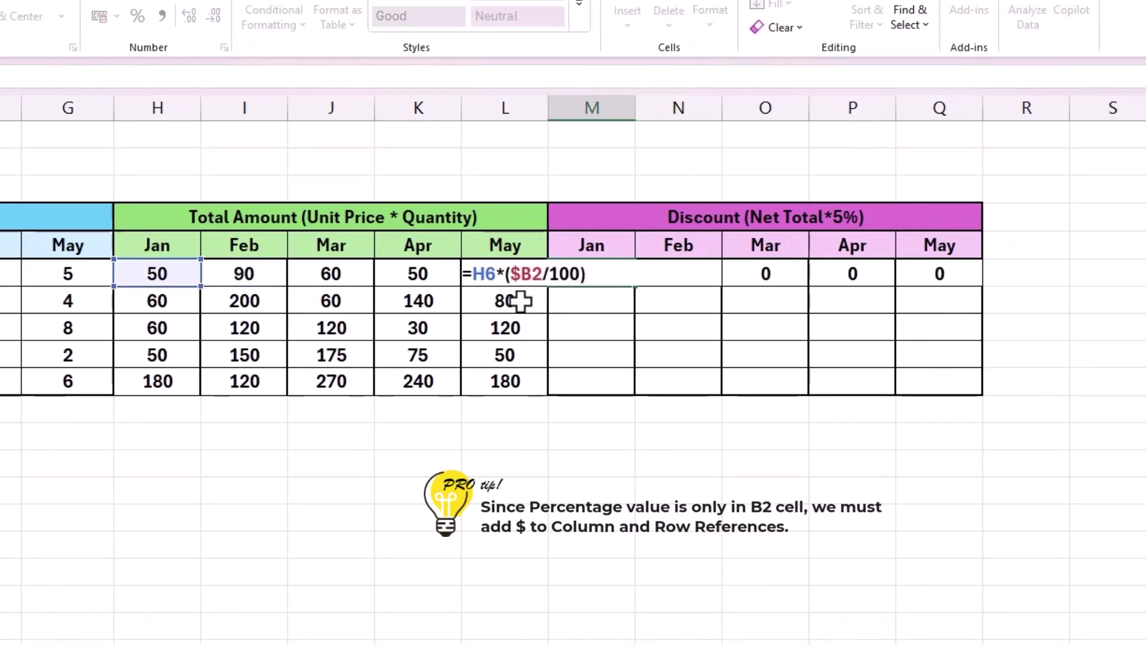
{"action": "left_click", "coordinate": [531, 277]}
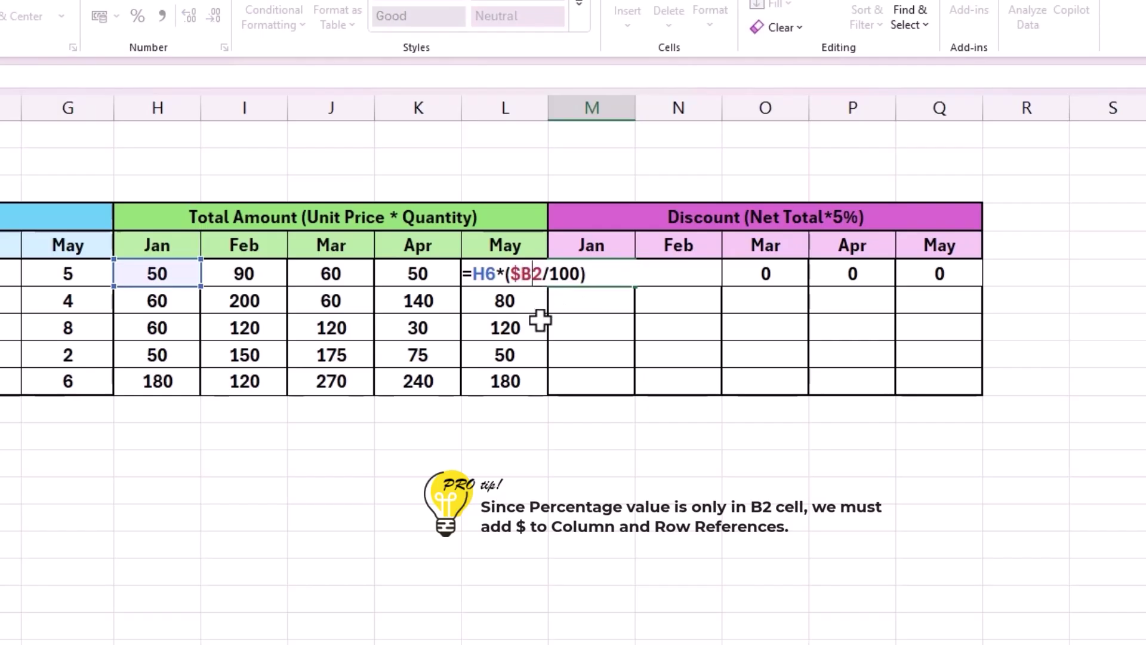
{"action": "type", "text": "$"}
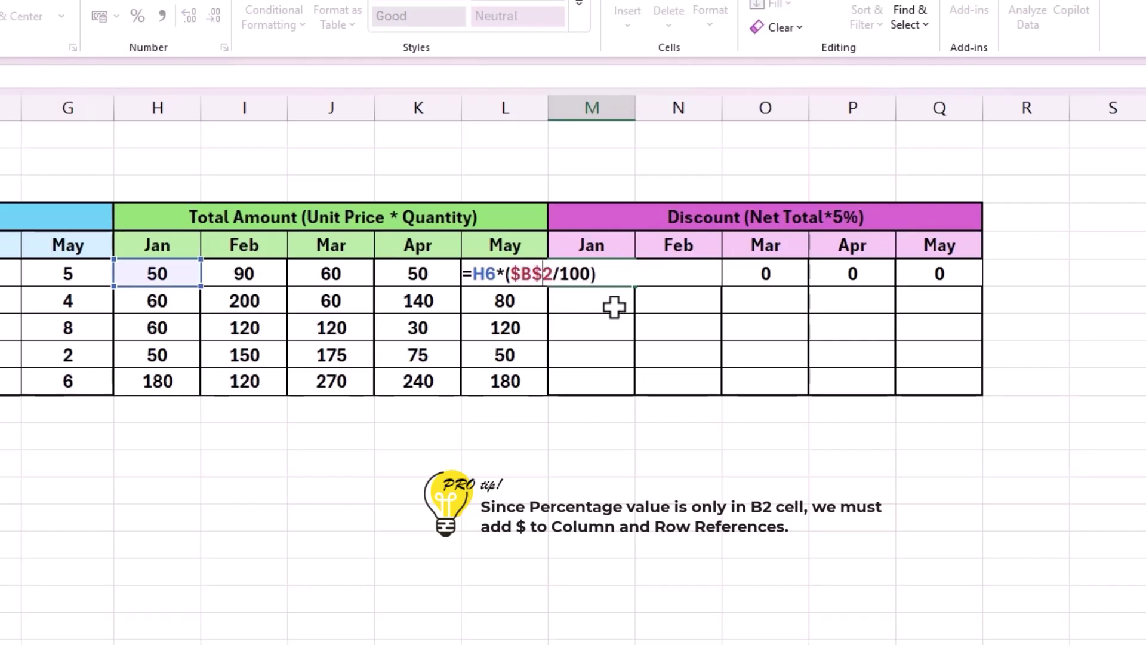
{"action": "key", "text": "ctrl+Return"}
Fill the M6 discount formula across M6:Q10 and check the references in Q10.
{"action": "left_click_drag", "start_coordinate": [636, 288], "coordinate": [970, 384]}
{"action": "left_click", "coordinate": [970, 384]}
{"action": "double_click", "coordinate": [966, 381]}
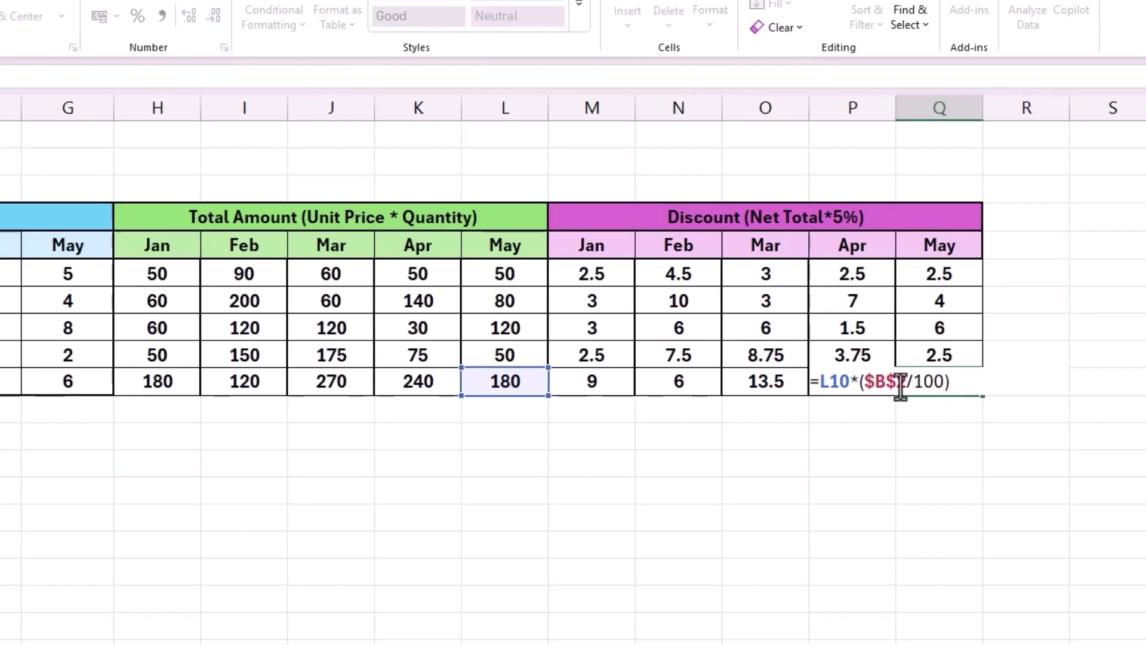
{"action": "left_click", "coordinate": [926, 427]}
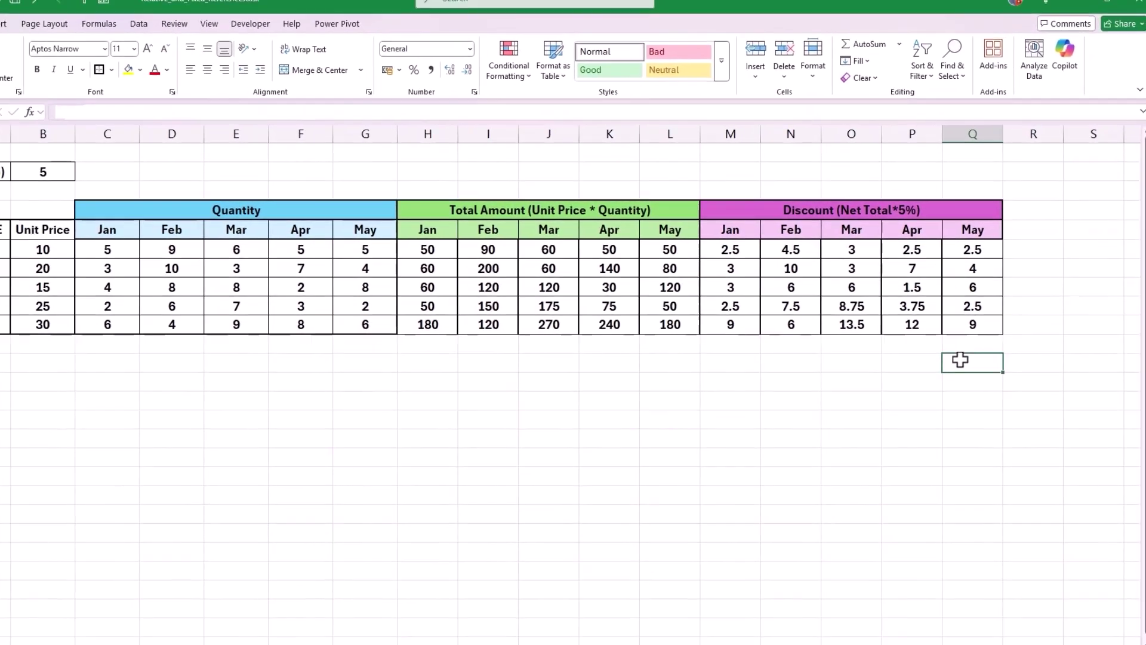